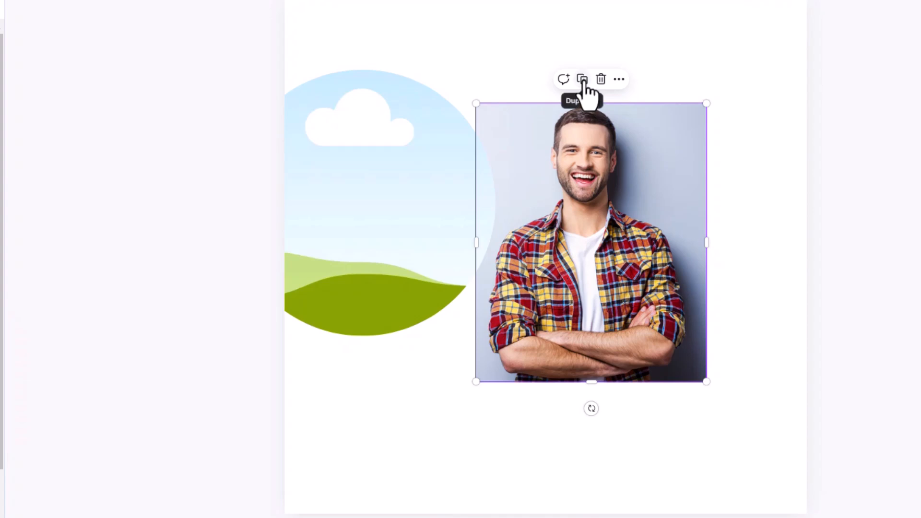
- Fill the circular frame with a copy of the plaid-shirt photo and centre the frame horizontally on the page
left_click_drag(626, 254, 365, 224)
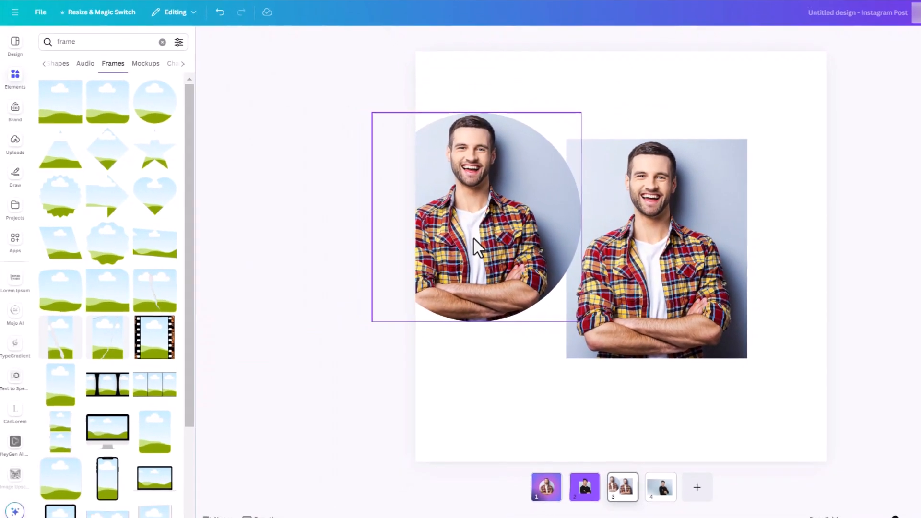
left_click(681, 40)
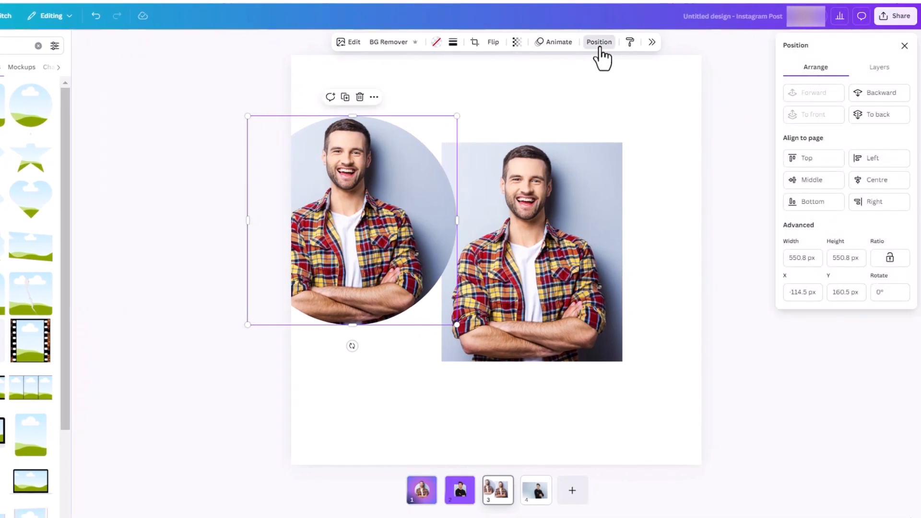
left_click(865, 181)
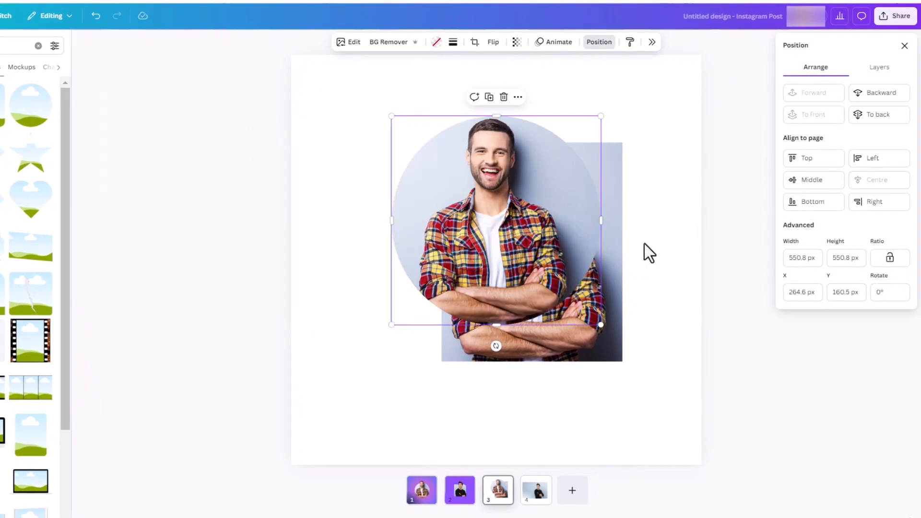
- Remove the background from the loose plaid-shirt photo and centre the photo horizontally on the page
left_click(590, 338)
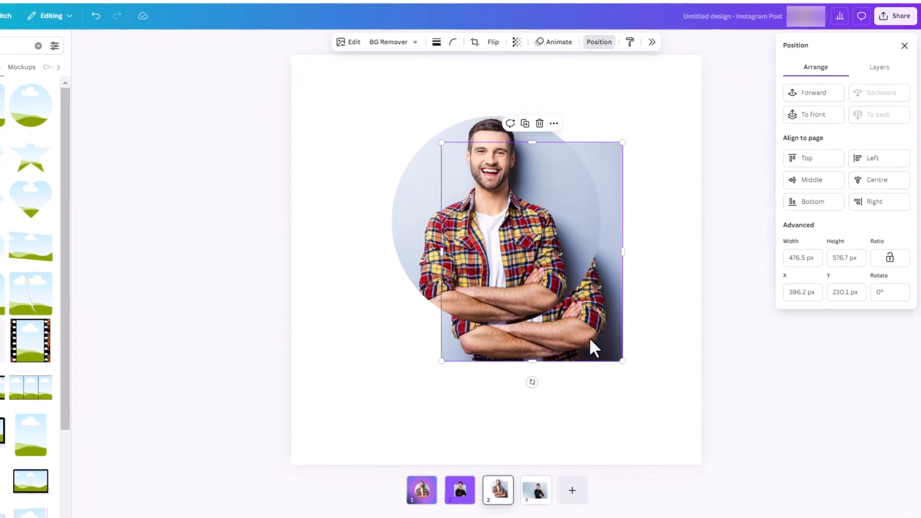
left_click(877, 183)
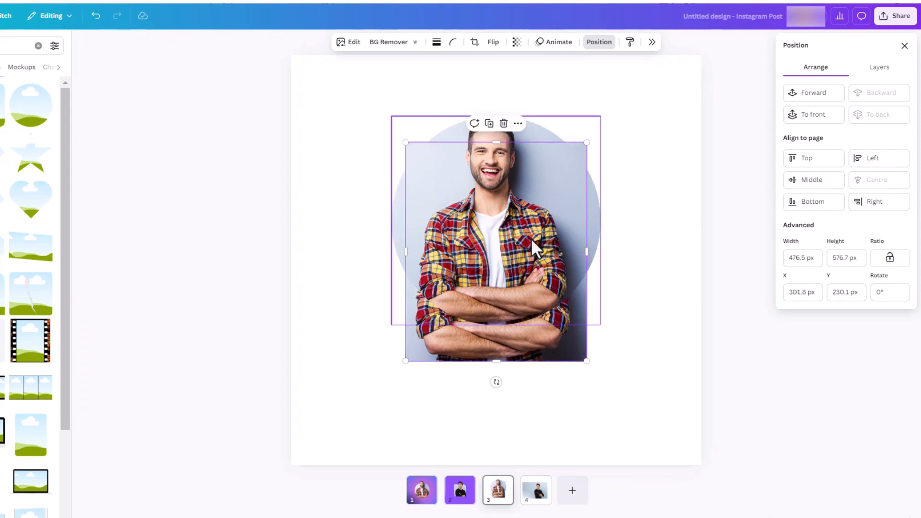
left_click_drag(550, 344, 685, 322)
left_click(388, 45)
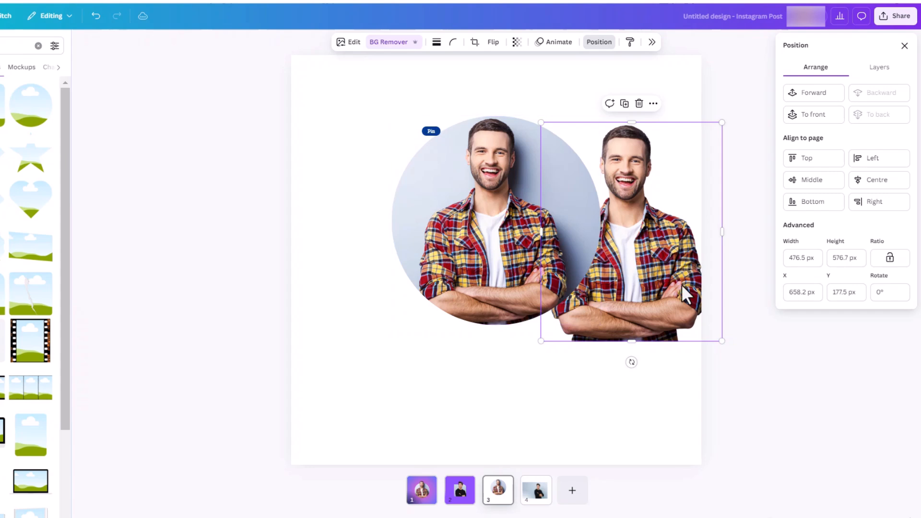
left_click(891, 181)
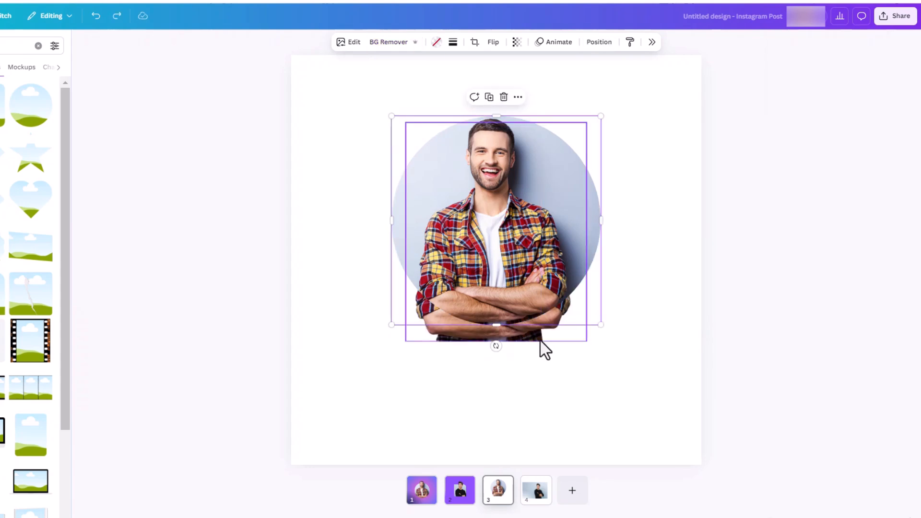
- Reorder the layers so the plaid-shirt cutout sits above the circular framed photo
left_click(540, 339)
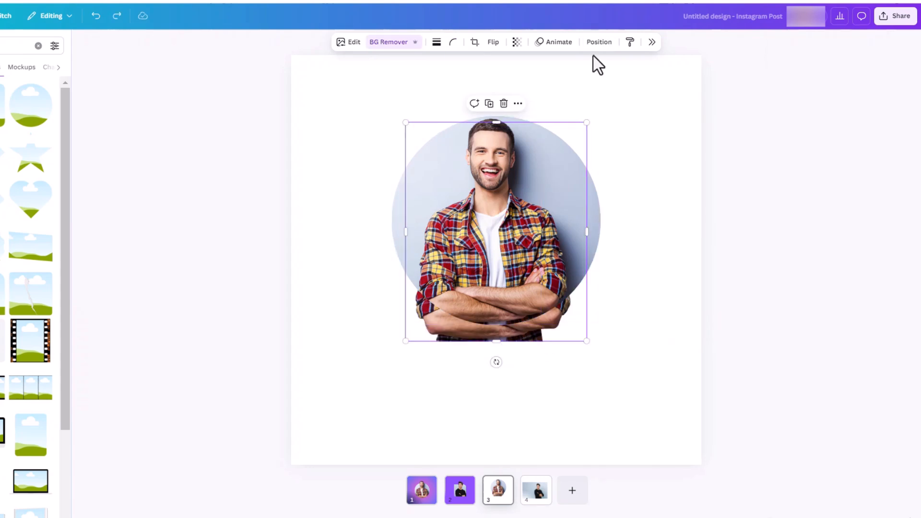
left_click(603, 42)
left_click(877, 69)
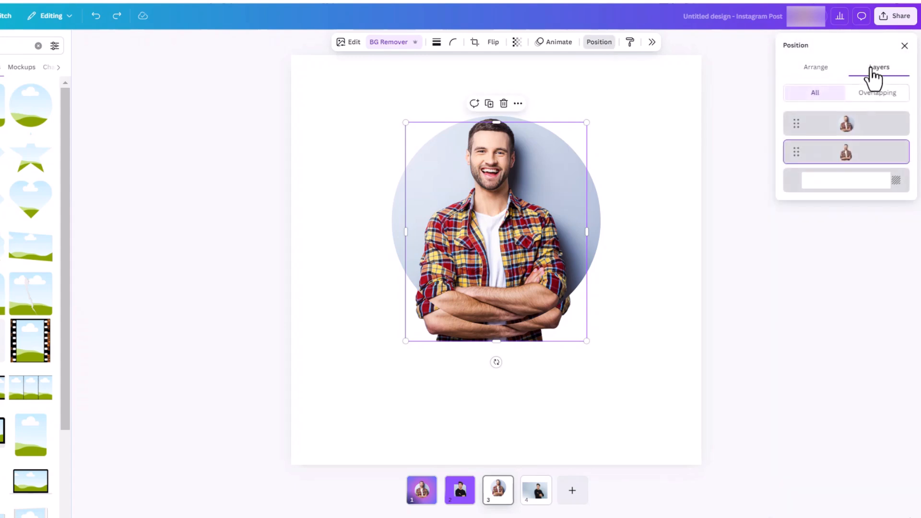
left_click_drag(850, 158, 847, 119)
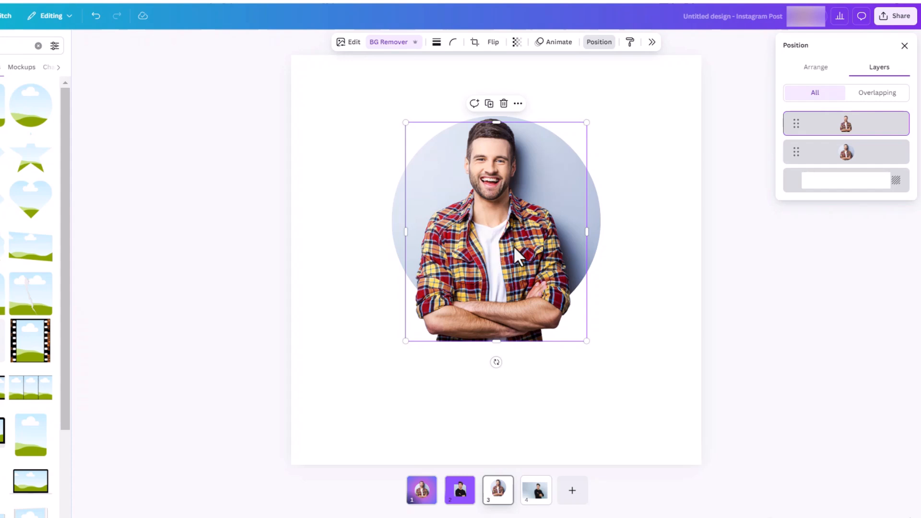
- Enlarge the cutout so the man's head extends above the circle, and trim its empty right side
key("ctrl+z")
left_click_drag(584, 343, 545, 317)
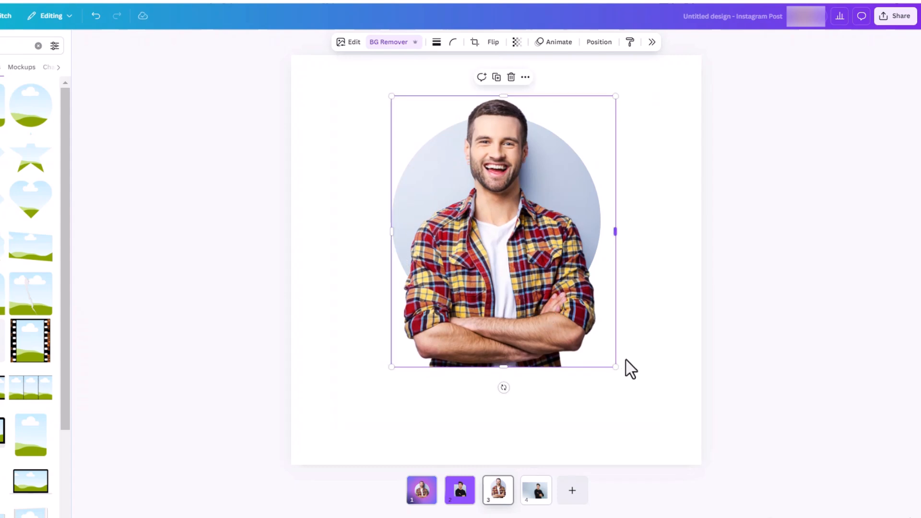
left_click_drag(617, 364, 599, 347)
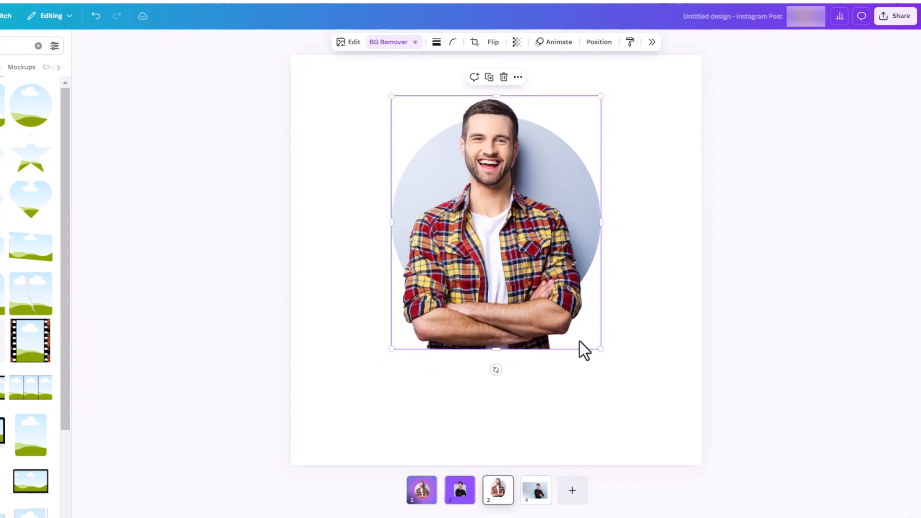
left_click_drag(529, 330, 532, 329)
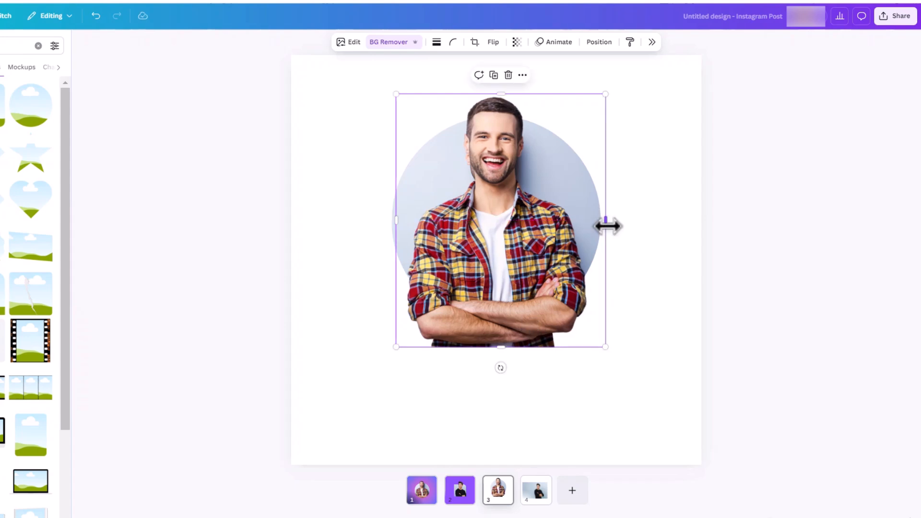
left_click_drag(605, 225, 595, 230)
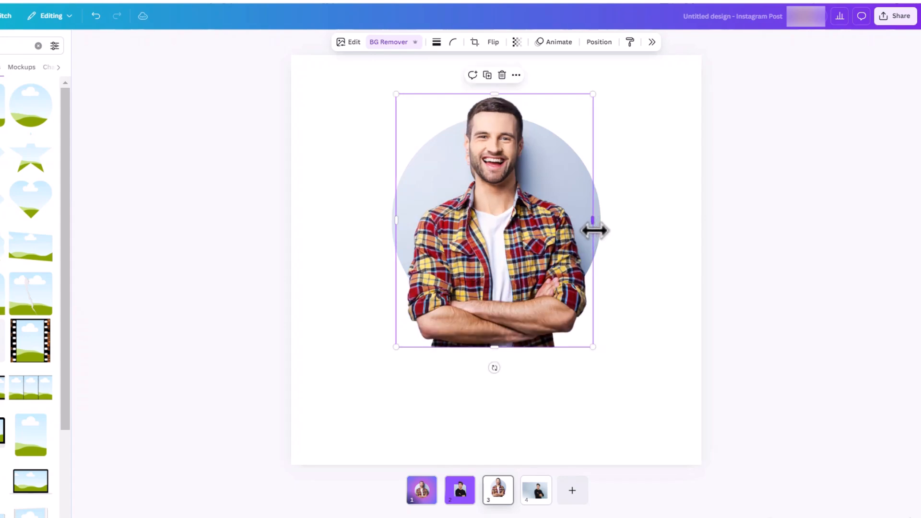
- Enlarge and reposition the photo inside the circular frame so the man lines up exactly with the cutout, and apply the crop
left_click(634, 237)
left_click(597, 225)
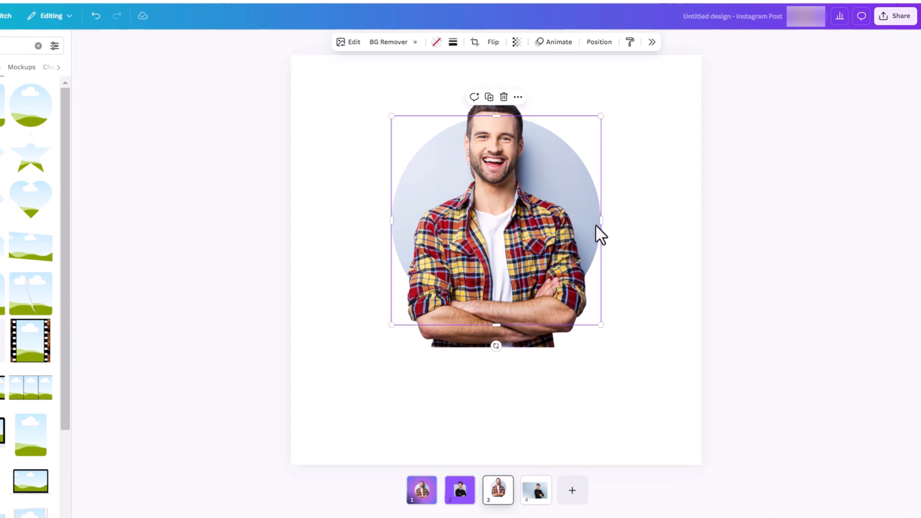
double_click(596, 225)
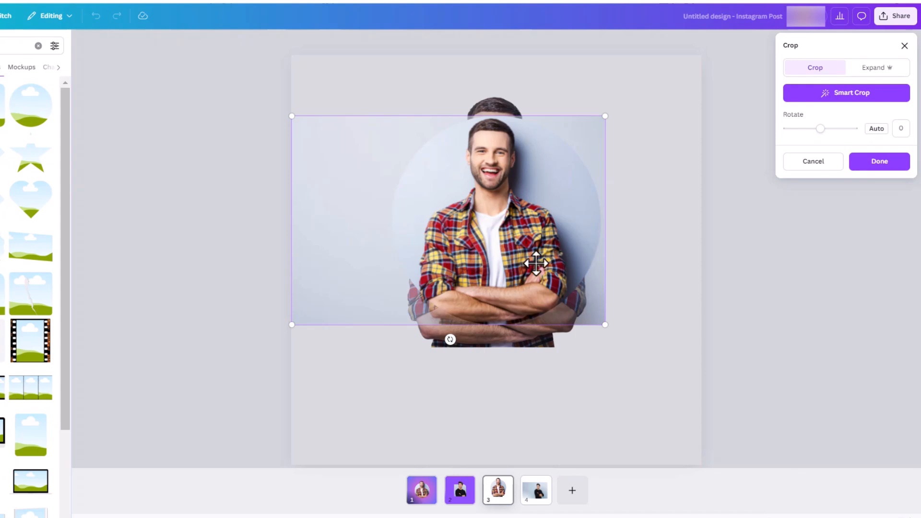
left_click_drag(607, 324, 644, 351)
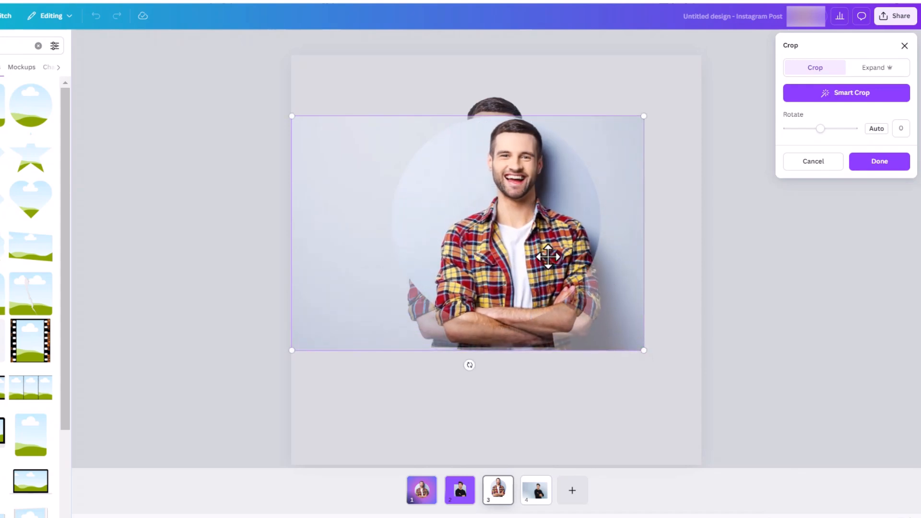
left_click_drag(536, 260, 513, 239)
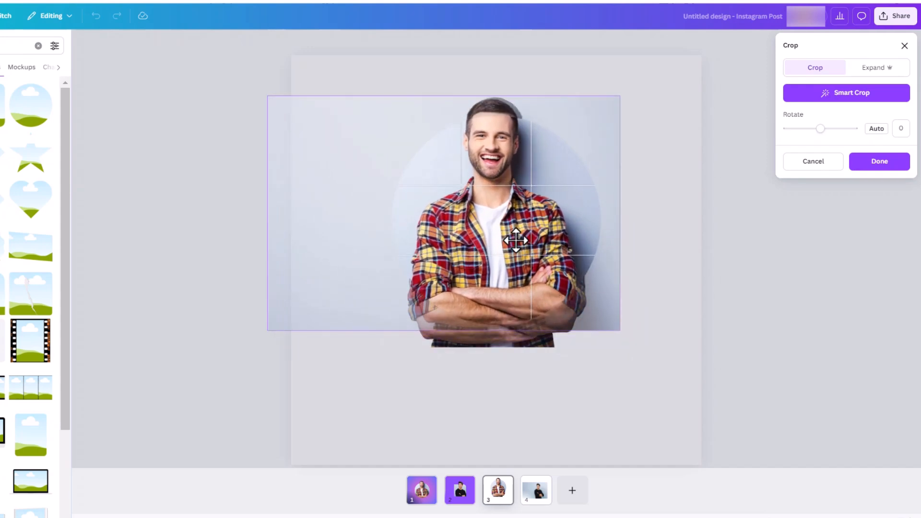
left_click_drag(627, 334, 649, 351)
left_click_drag(556, 287, 543, 285)
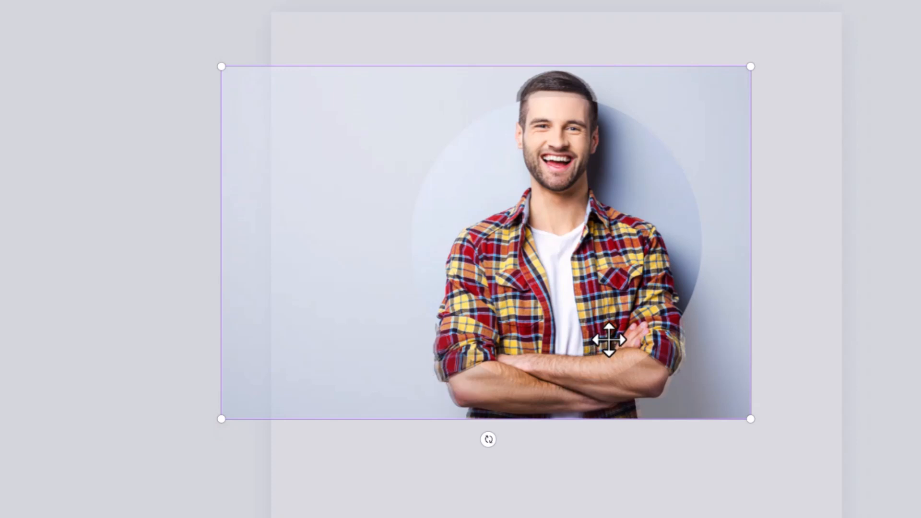
left_click_drag(603, 335, 596, 339)
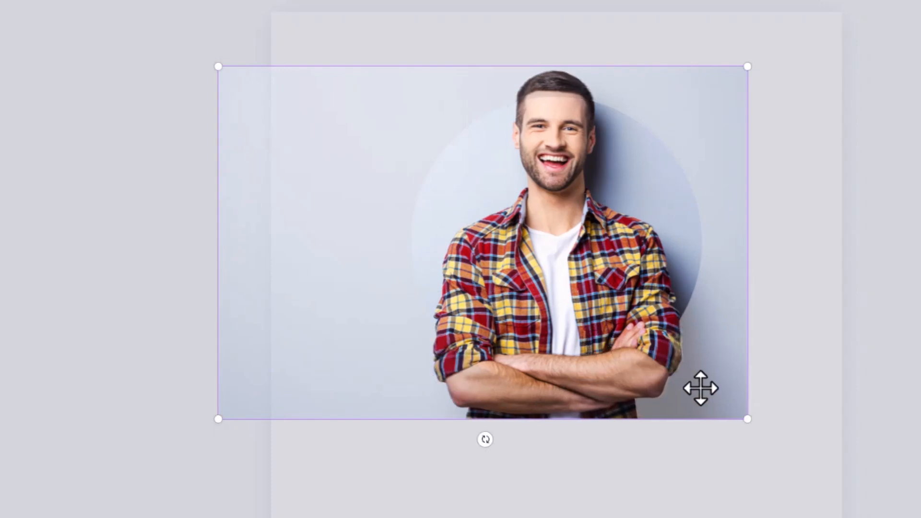
left_click_drag(747, 416, 746, 418)
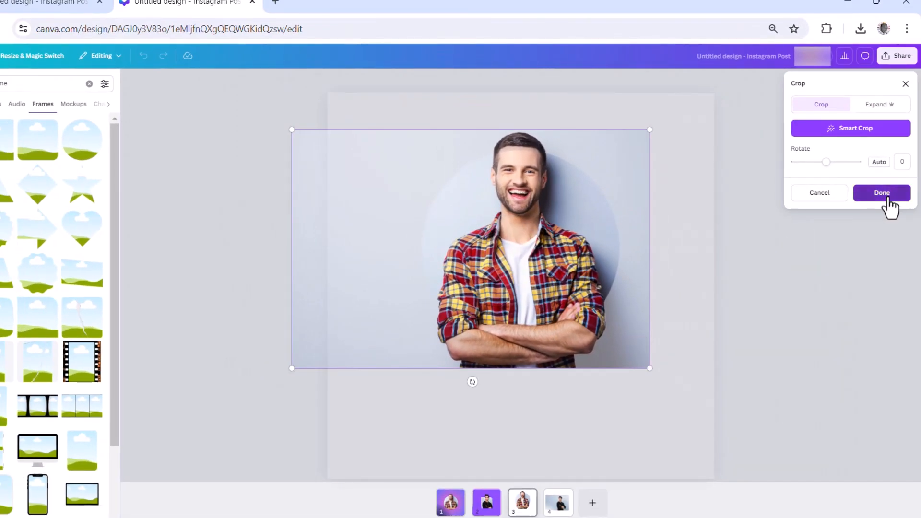
left_click(885, 195)
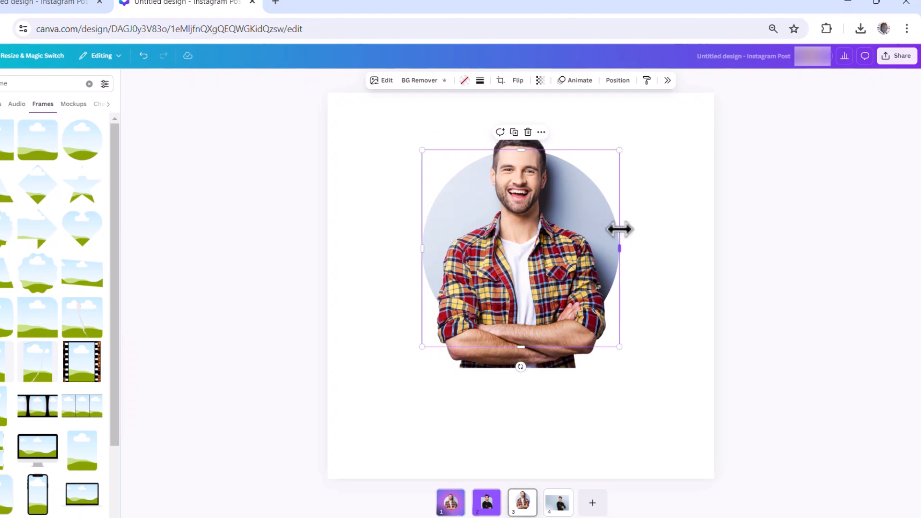
- Crop the cutout's lower part up to chest level so the arms stay within the circle, and inspect the seam
left_click(605, 253)
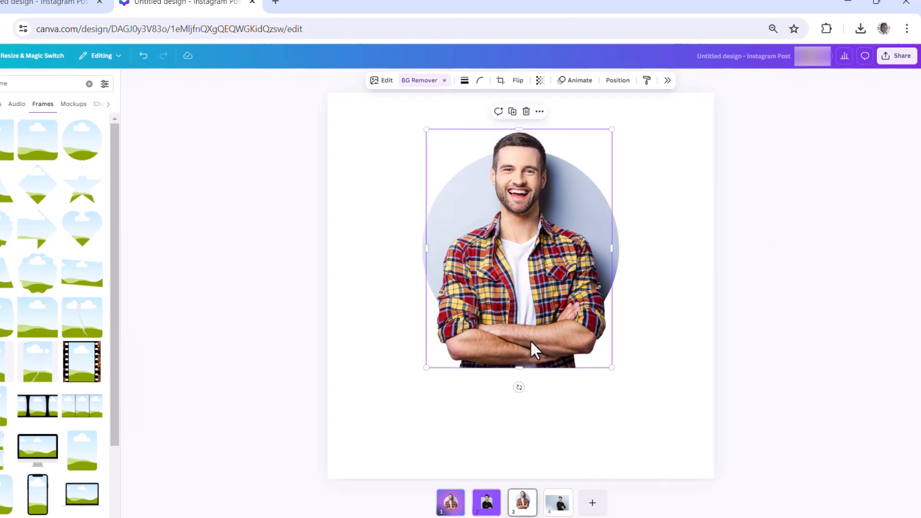
left_click_drag(519, 368, 525, 278)
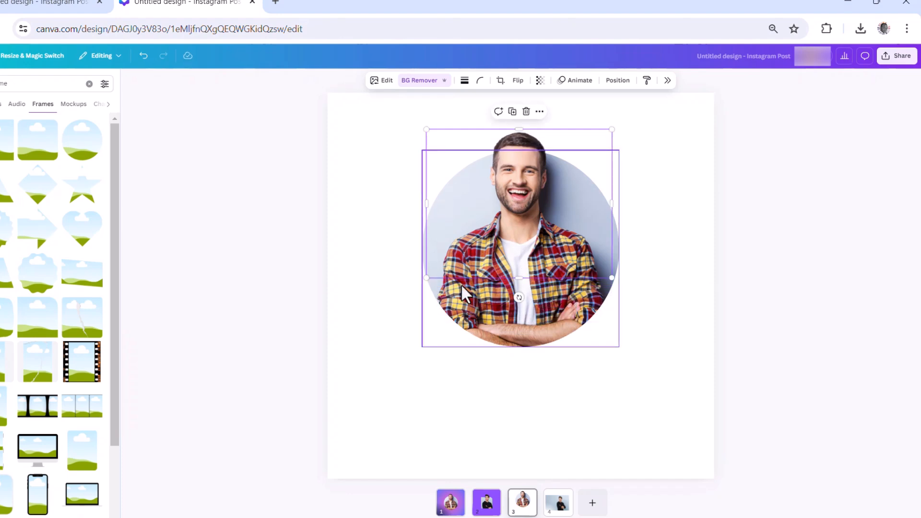
left_click(701, 264)
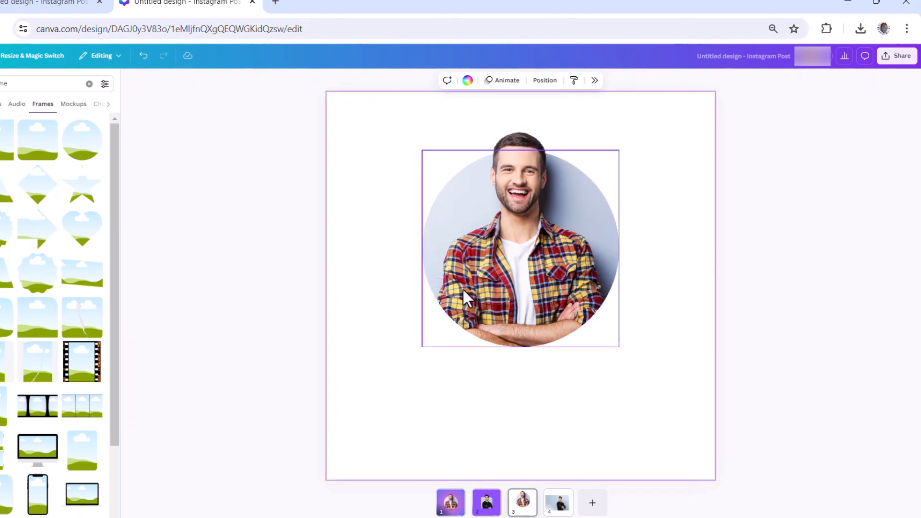
scroll(444, 279, "up", 5)
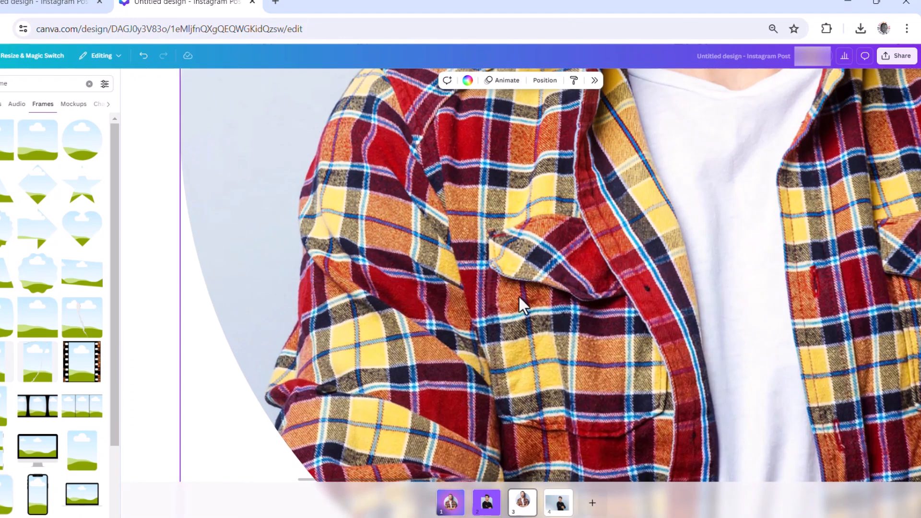
left_click(523, 280)
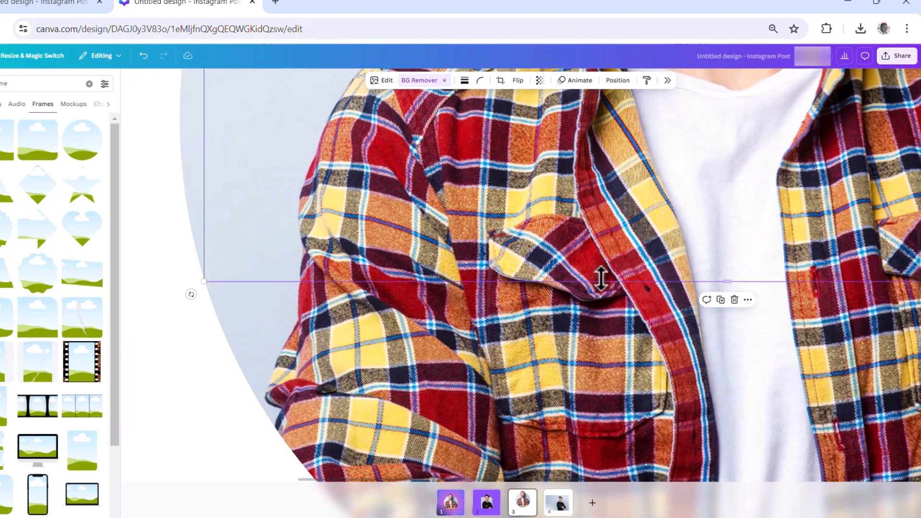
scroll(591, 286, "down", 5)
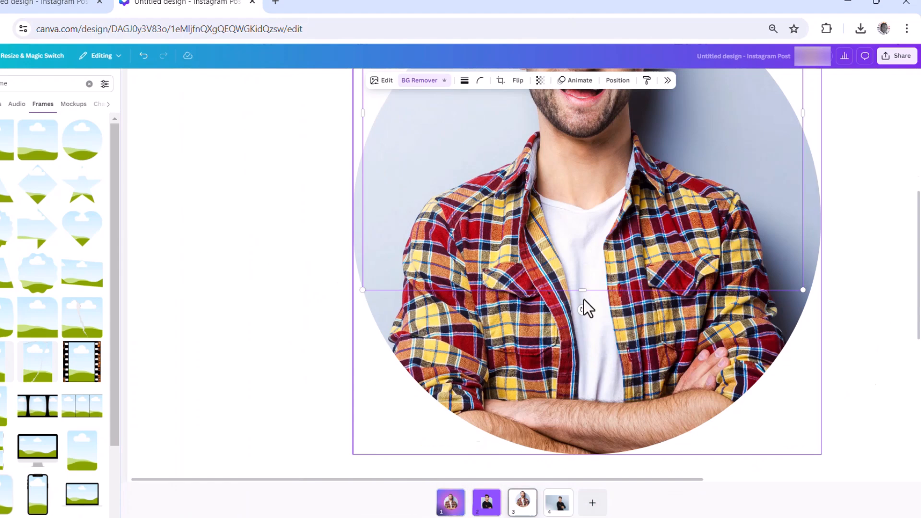
- Group the cutout with the circular framed photo, and resize and reposition the group
left_click_drag(708, 151, 330, 428)
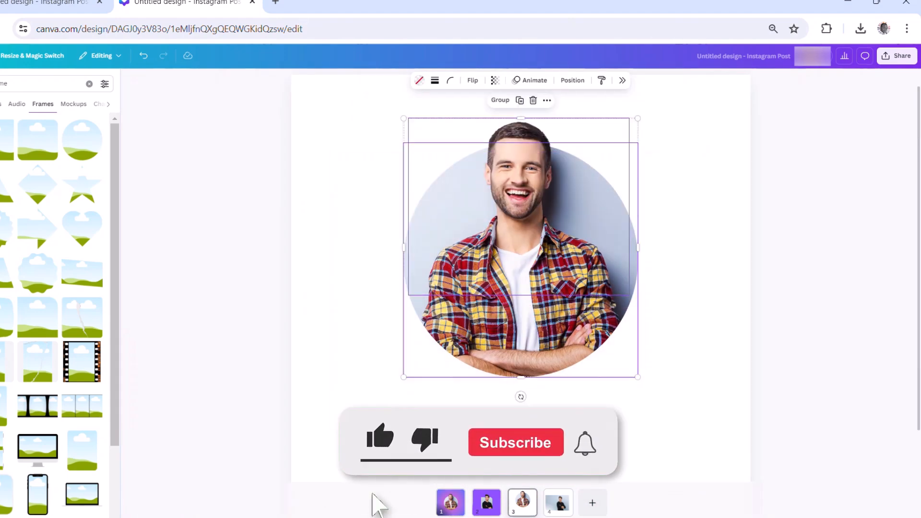
left_click(498, 100)
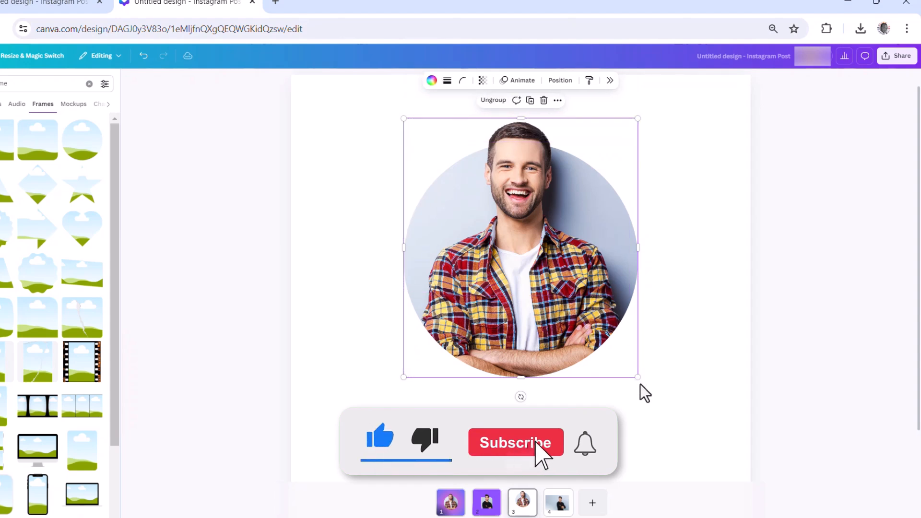
left_click_drag(638, 377, 528, 257)
left_click_drag(472, 209, 503, 258)
left_click(409, 362)
left_click_drag(600, 301, 668, 372)
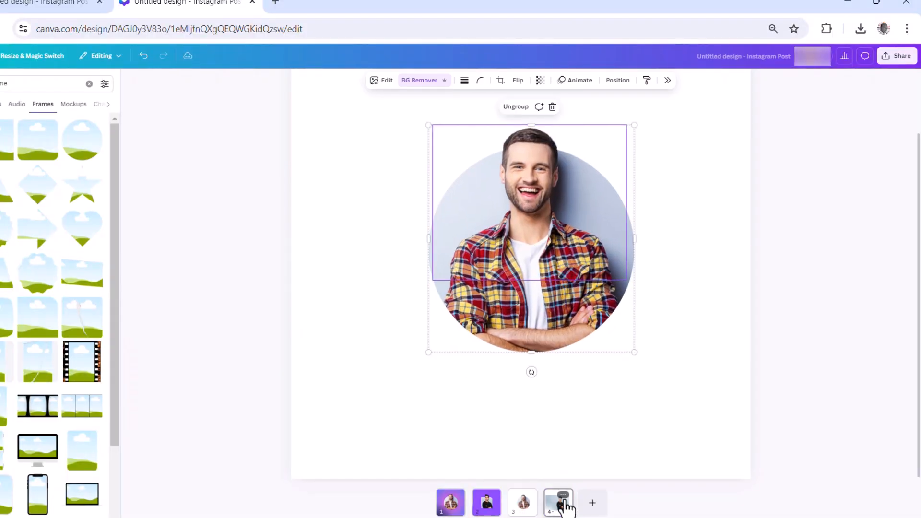
- On page 4, crop both sides of the black-sweater photo closer to the man
left_click(558, 502)
left_click(354, 243)
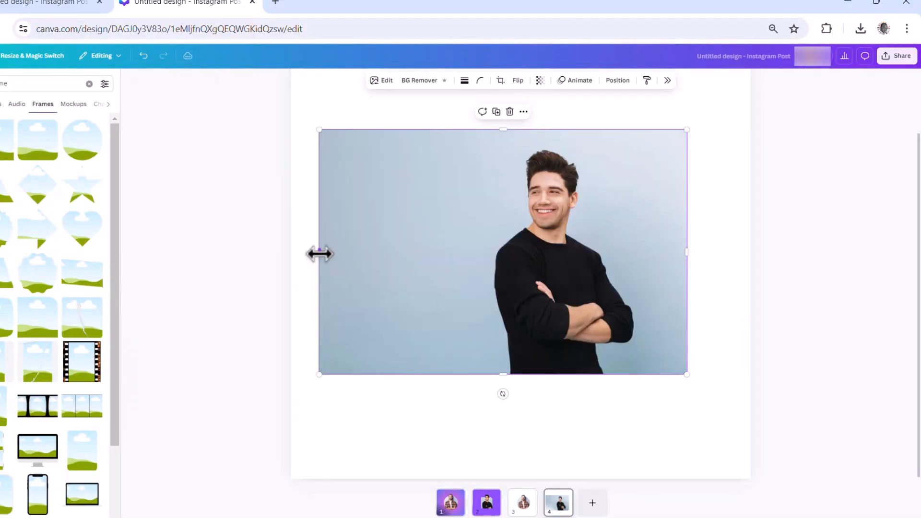
left_click_drag(393, 260, 510, 267)
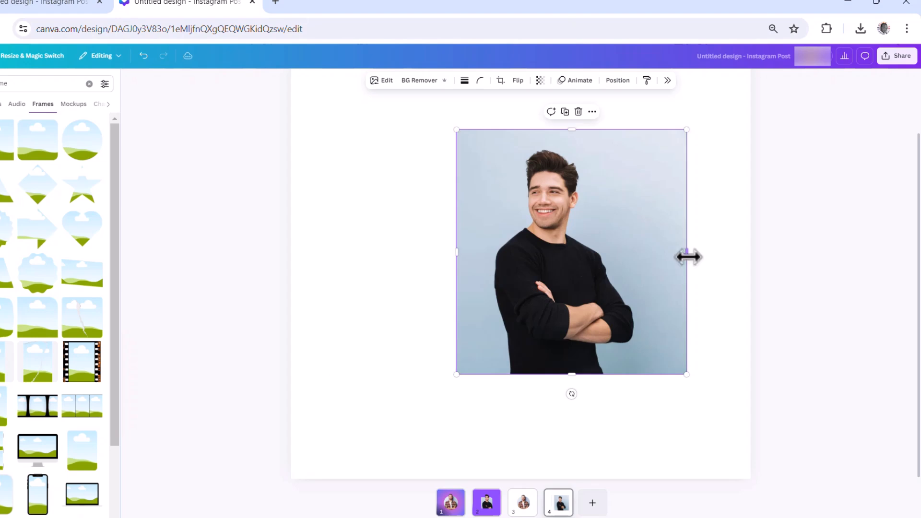
left_click_drag(688, 251, 657, 252)
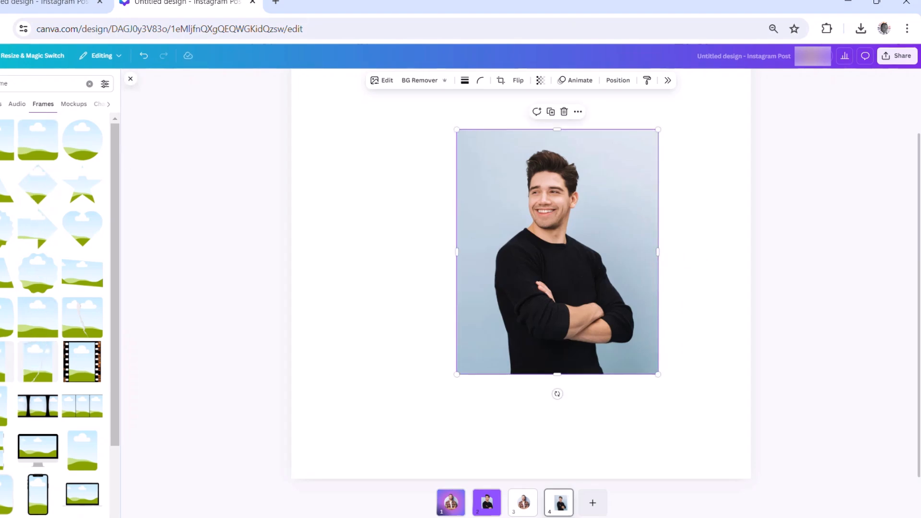
- Add a square frame with one rounded corner to page 4
left_click(73, 326)
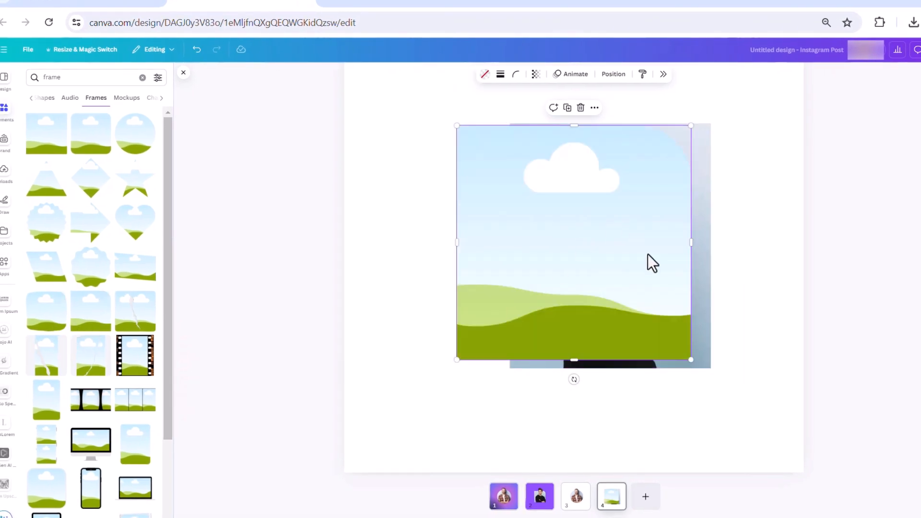
- Shrink the rounded-corner frame over the man's photo and fill it with a duplicate of the black-sweater photo
left_click_drag(687, 356, 593, 308)
left_click_drag(535, 212, 567, 248)
left_click(705, 209)
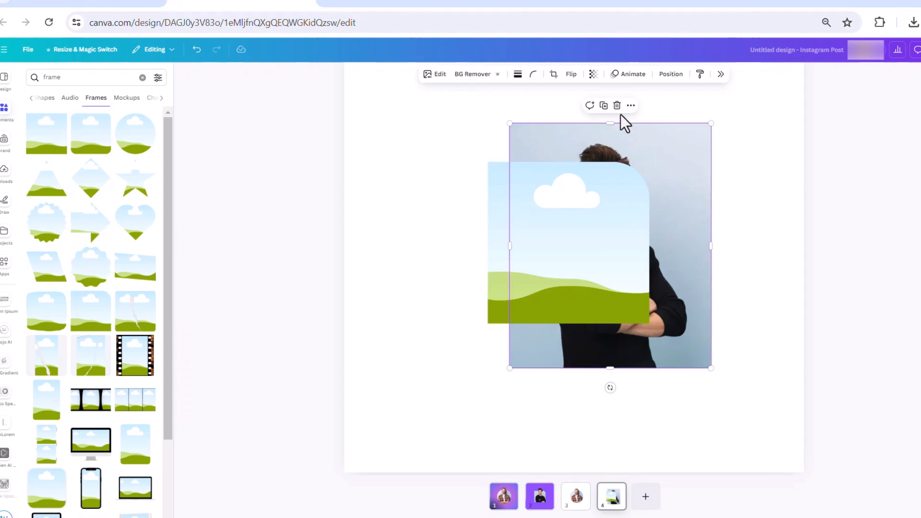
left_click(604, 105)
left_click_drag(691, 230, 581, 235)
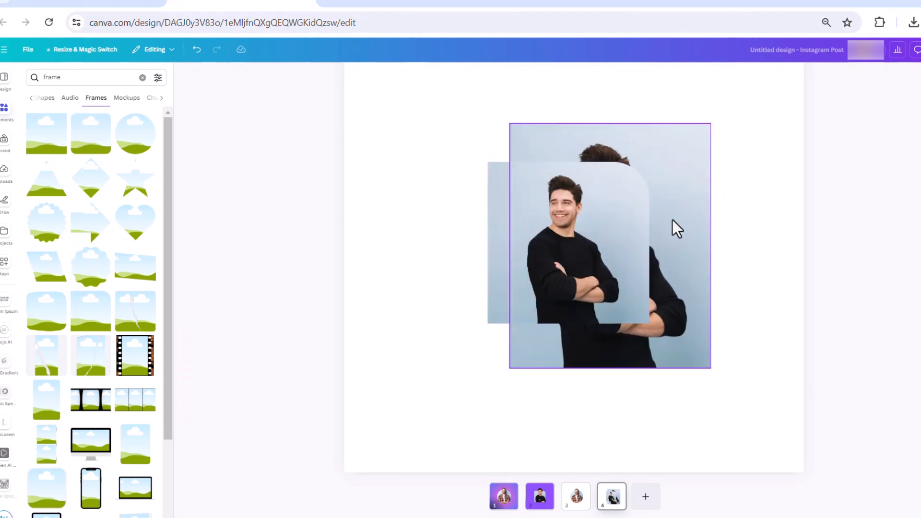
- Remove the background from the unframed black-sweater photo and place the cutout beside the frame
left_click(693, 204)
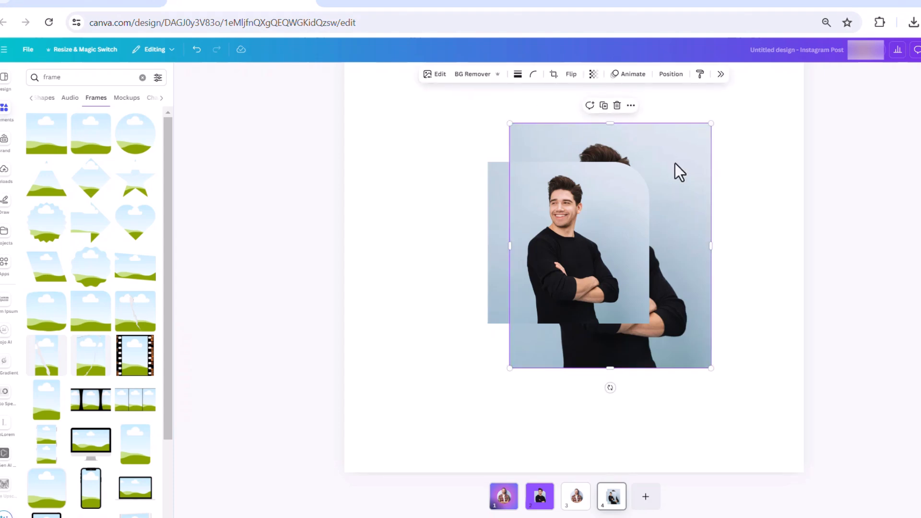
left_click_drag(675, 163, 742, 168)
left_click(459, 76)
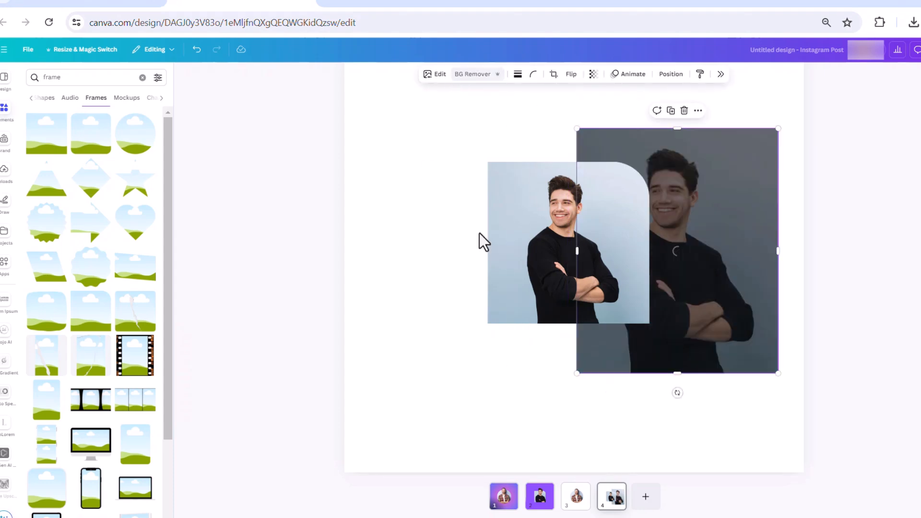
left_click_drag(701, 277, 737, 267)
- Enlarge and reposition the photo inside the frame so the man fills it and his hair extends past the upper edge
left_click(562, 240)
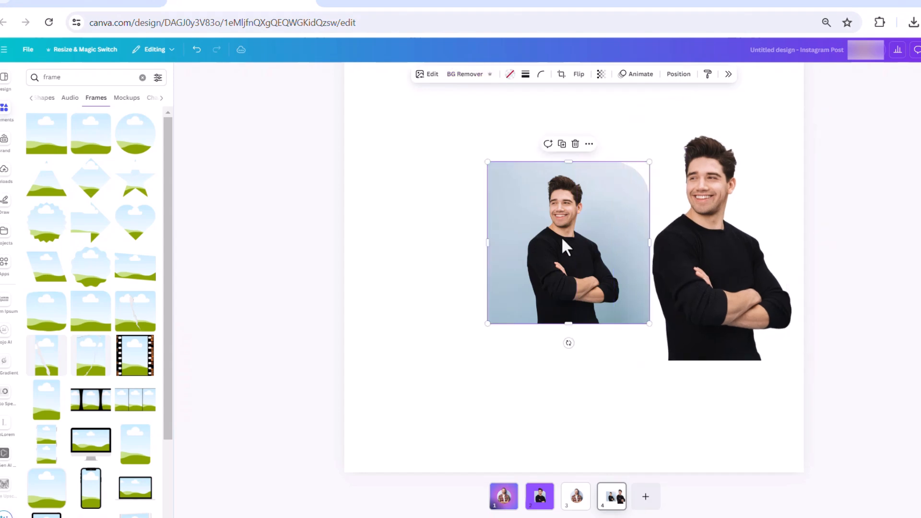
double_click(562, 240)
left_click_drag(661, 328, 757, 396)
left_click_drag(638, 376, 608, 340)
left_click_drag(701, 349, 732, 371)
left_click_drag(623, 357, 597, 345)
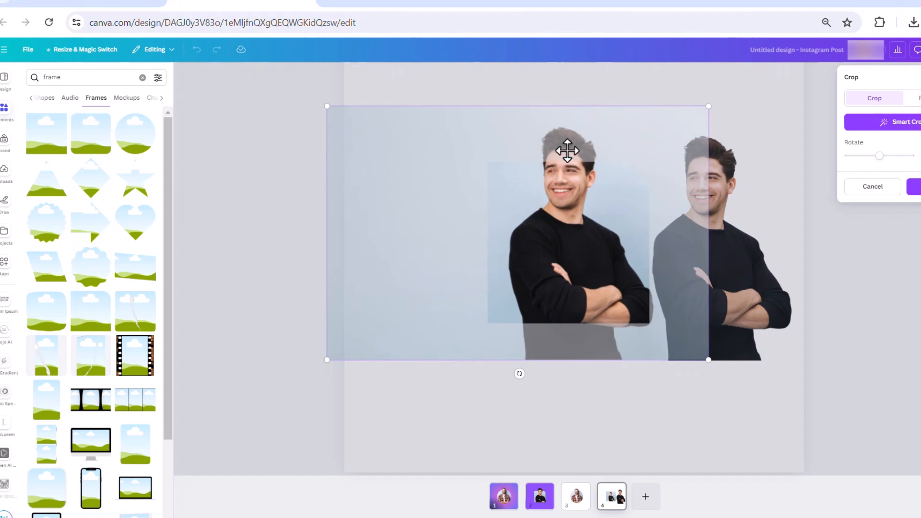
left_click_drag(589, 291, 537, 289)
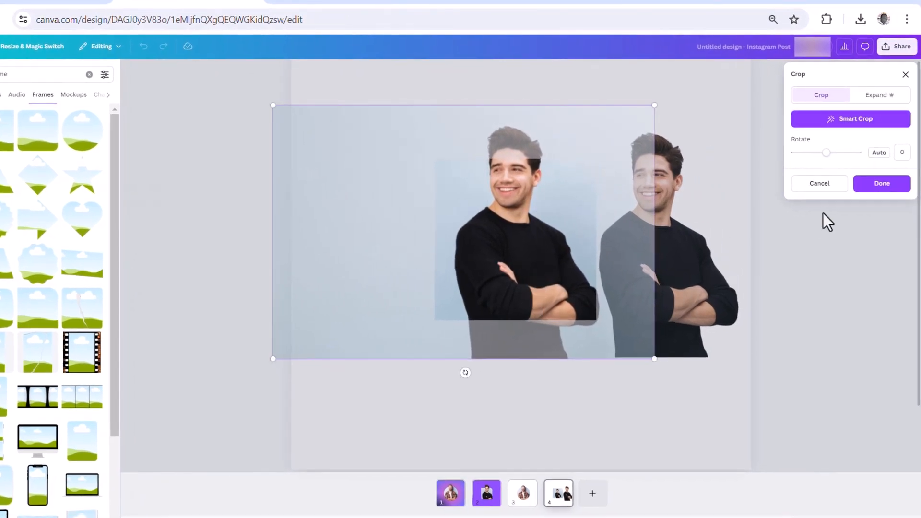
left_click(882, 185)
left_click(657, 277)
left_click_drag(679, 280, 653, 279)
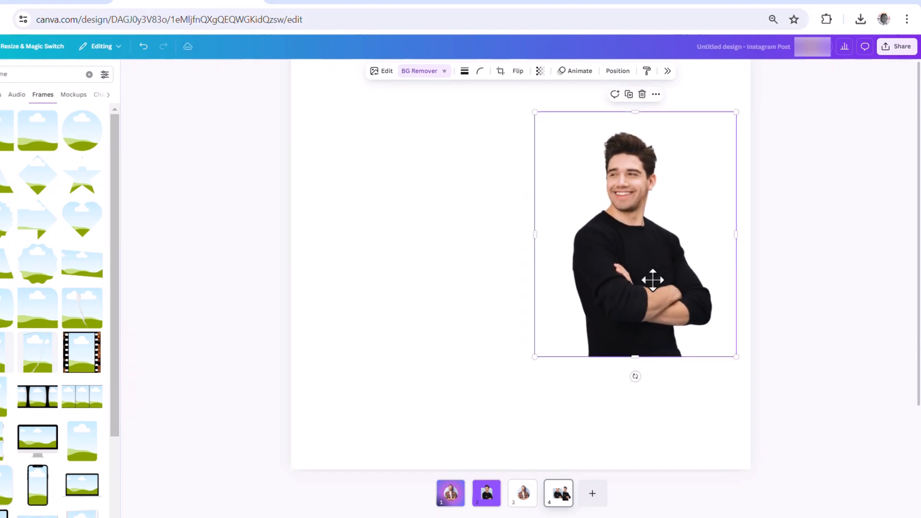
key("ctrl+z")
key("ctrl+z")
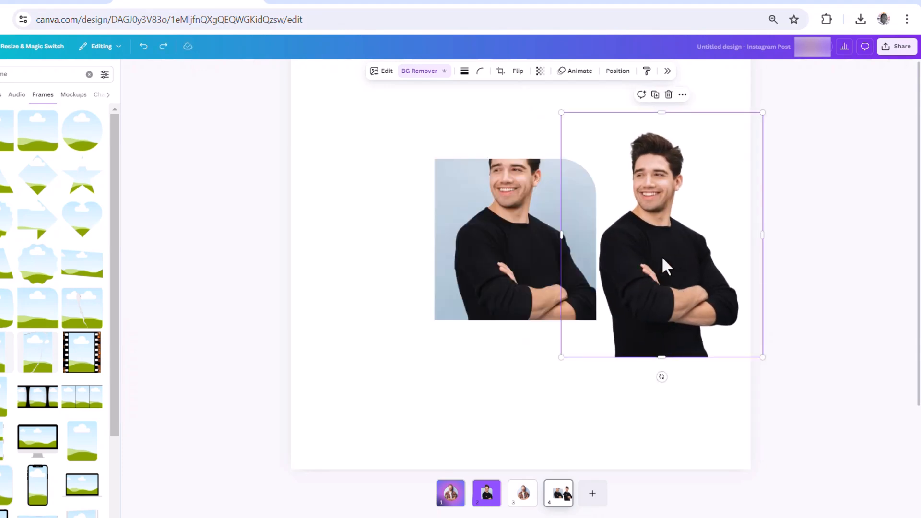
- Place the cutout over the framed man, and adjust the photo's scale and position inside the frame to match the cutout
left_click_drag(662, 259, 616, 264)
left_click_drag(664, 312, 609, 340)
left_click(540, 242)
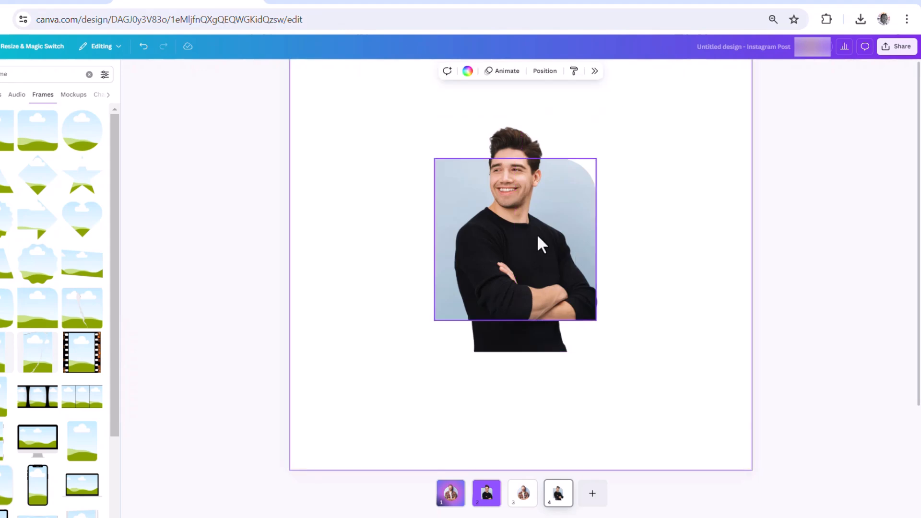
double_click(535, 240)
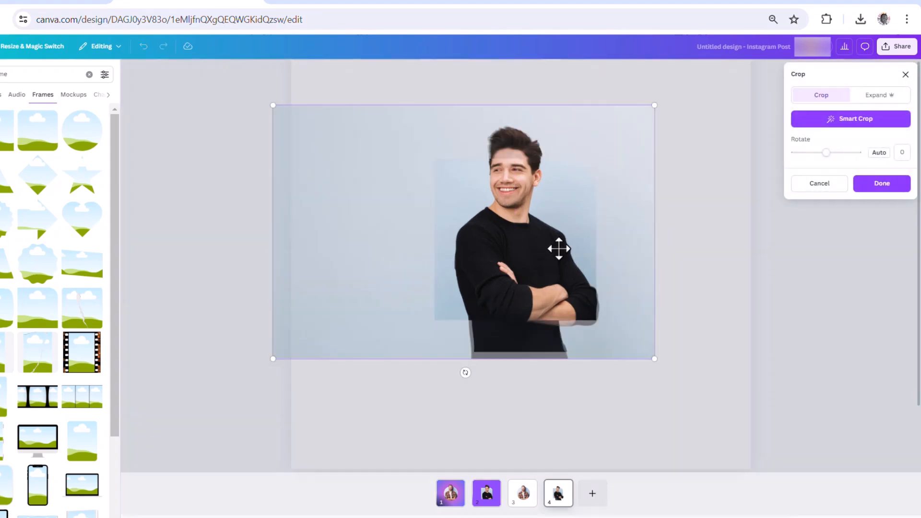
left_click_drag(657, 358, 645, 353)
left_click_drag(522, 279, 522, 295)
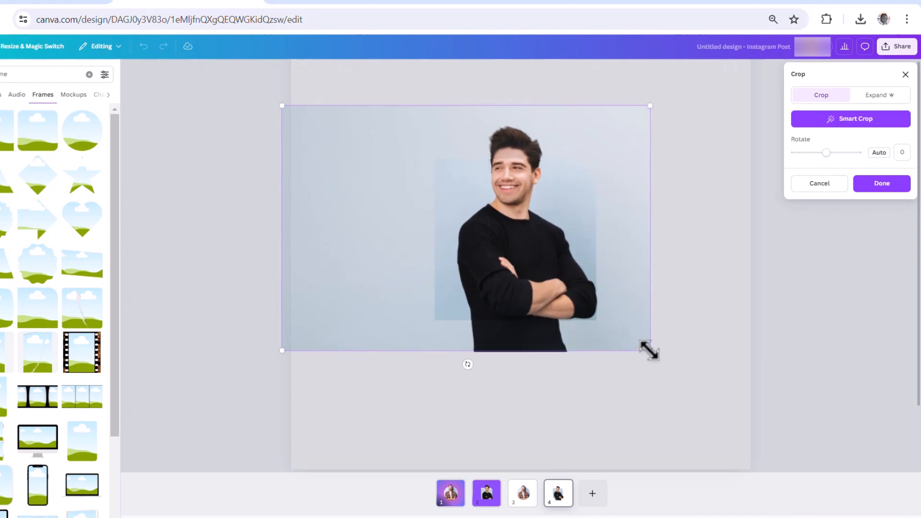
left_click_drag(648, 346, 650, 347)
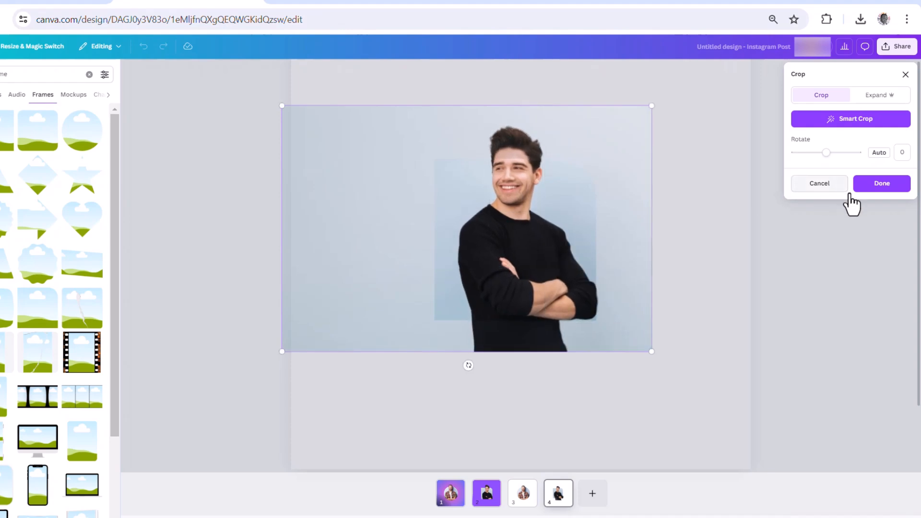
left_click(885, 187)
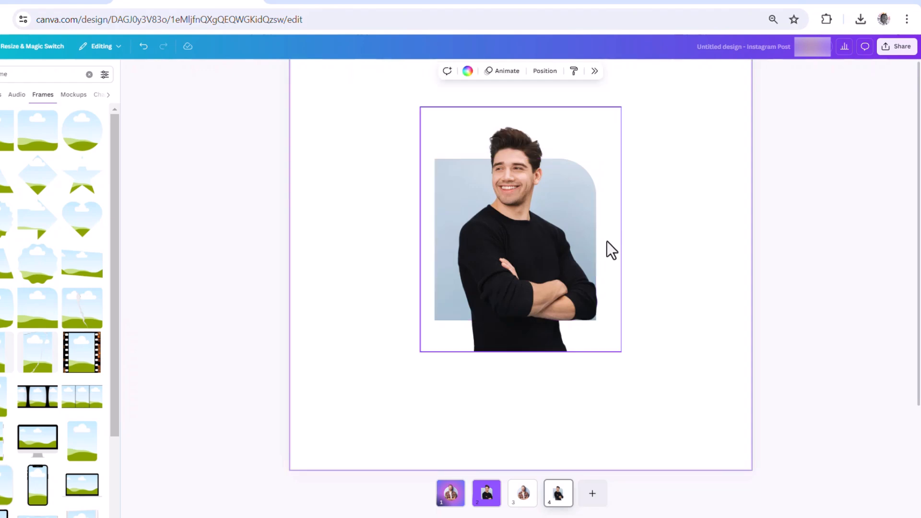
- Crop the cutout's lower part up to the frame's bottom edge, and inspect the seam at the man's head
left_click(516, 135)
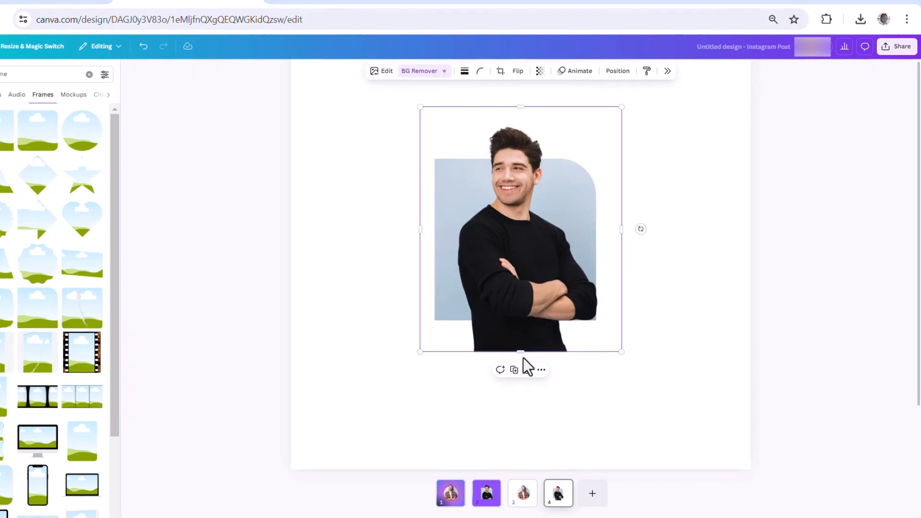
left_click_drag(520, 352, 520, 320)
left_click(662, 221)
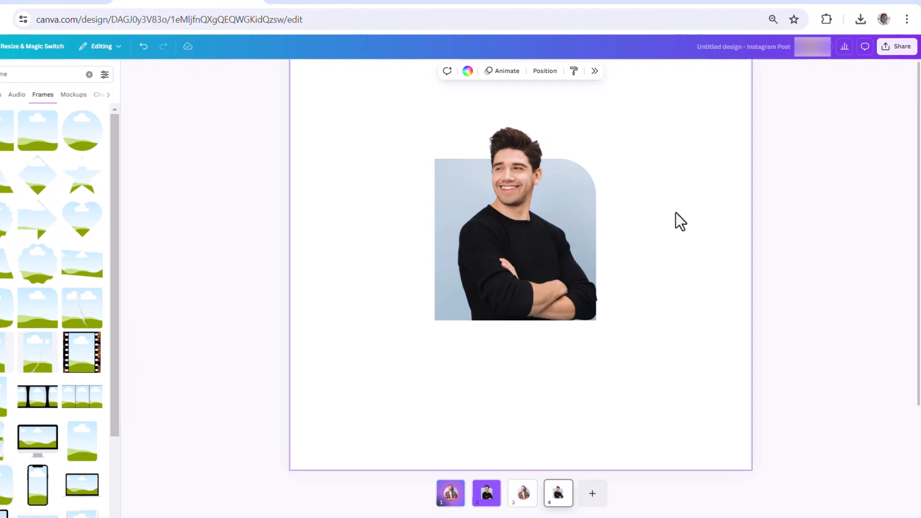
scroll(545, 165, "up", 3)
scroll(503, 145, "up", 4)
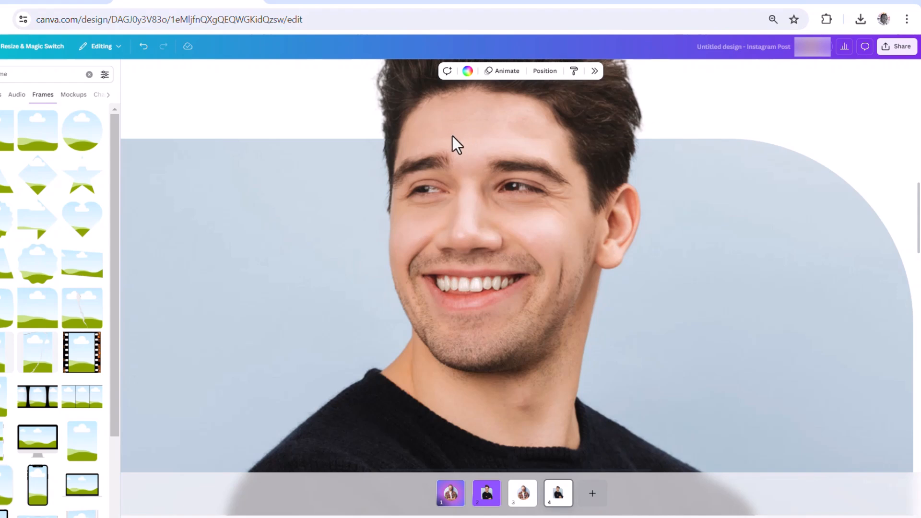
- Group the cutout with the rounded-corner framed photo, and scale down and reposition the group
left_click(694, 111)
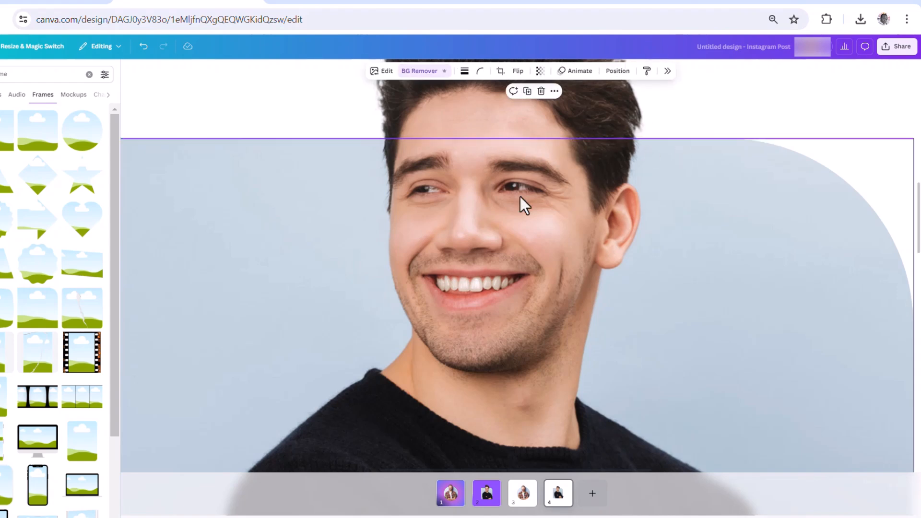
scroll(535, 292, "down", 5)
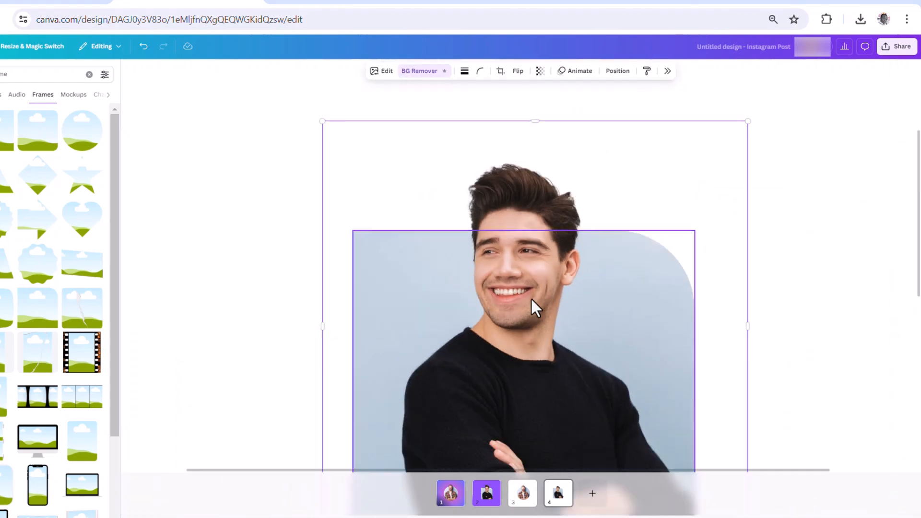
scroll(530, 297, "down", 3)
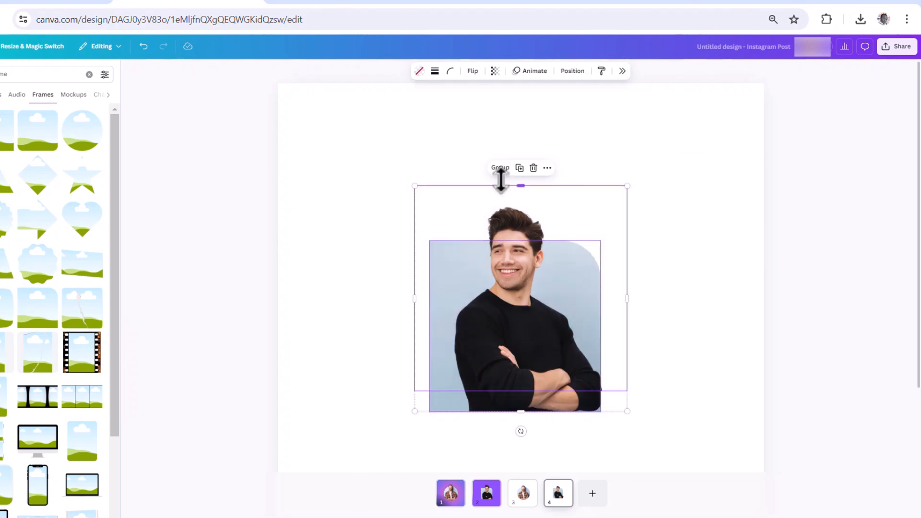
left_click(501, 170)
left_click_drag(627, 410, 608, 389)
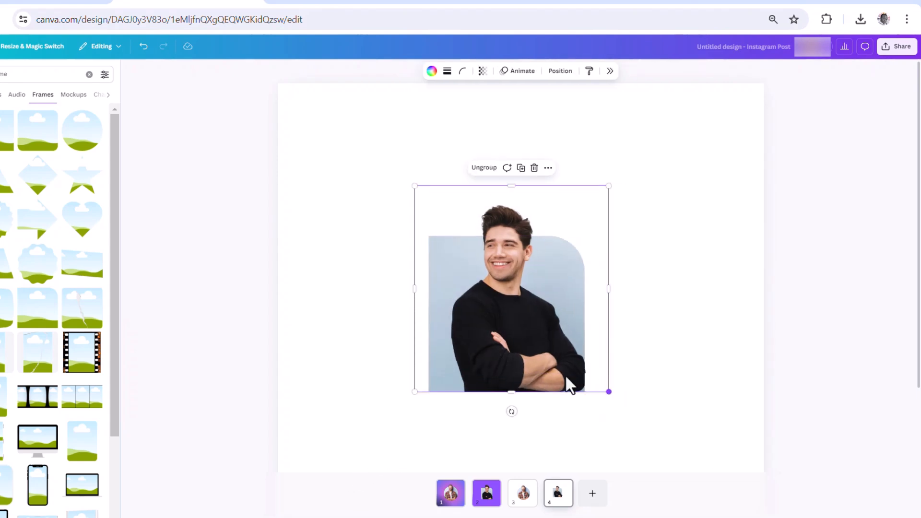
left_click_drag(524, 355, 551, 329)
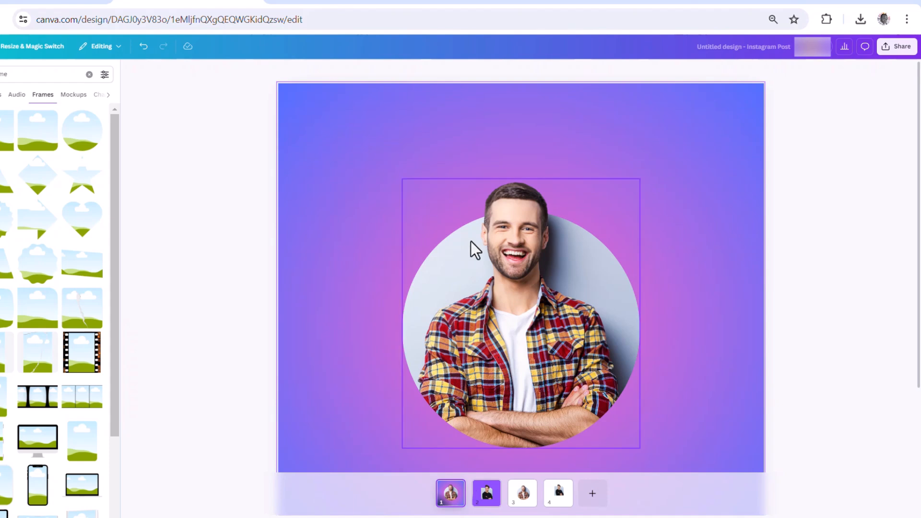
- Move the circular pop-out group higher on page 1, and select the pop-out group on page 2
left_click_drag(526, 364, 526, 324)
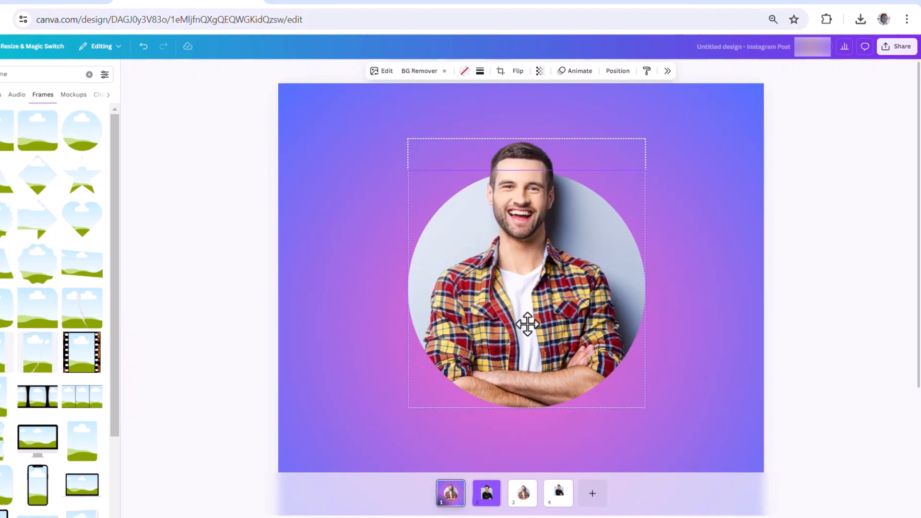
left_click(490, 496)
left_click(535, 376)
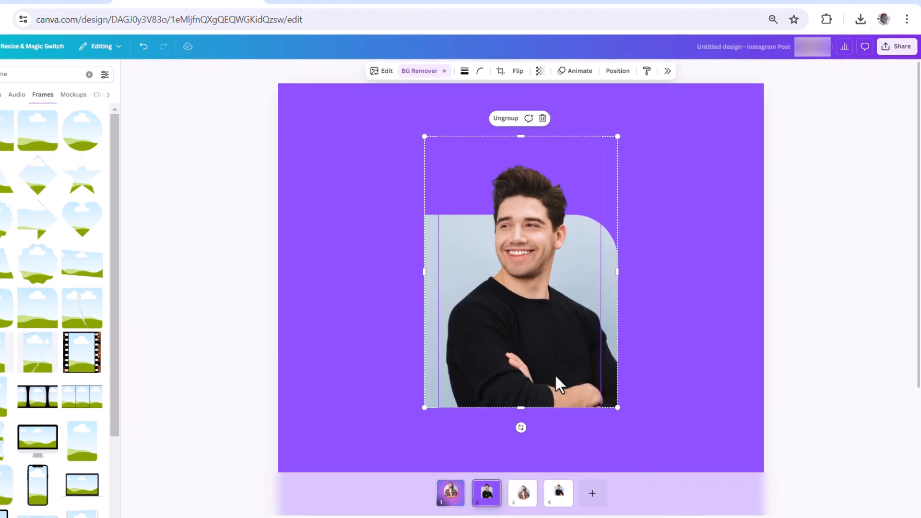
- Set page 3's background to the document's blue-and-pink radial gradient, and move the circular pop-out group closer to the page centre
right_click(522, 493)
left_click(264, 234)
left_click(347, 220)
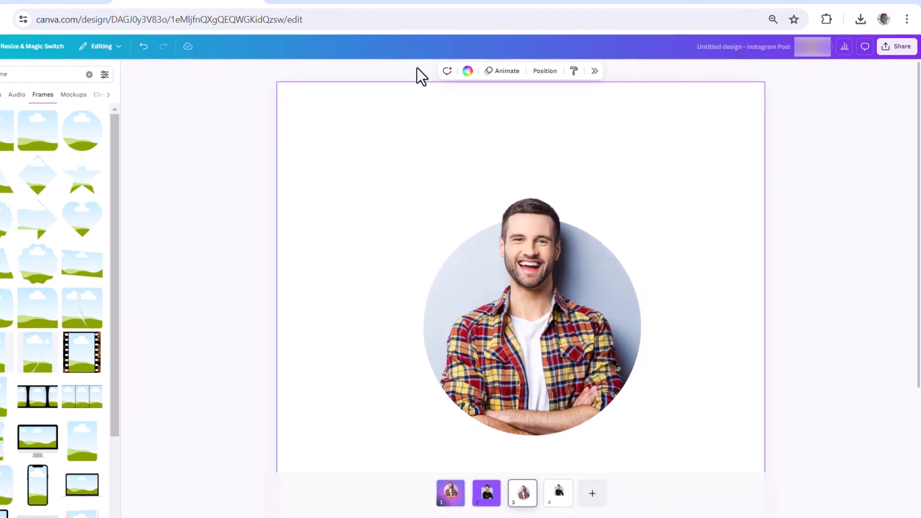
left_click(468, 71)
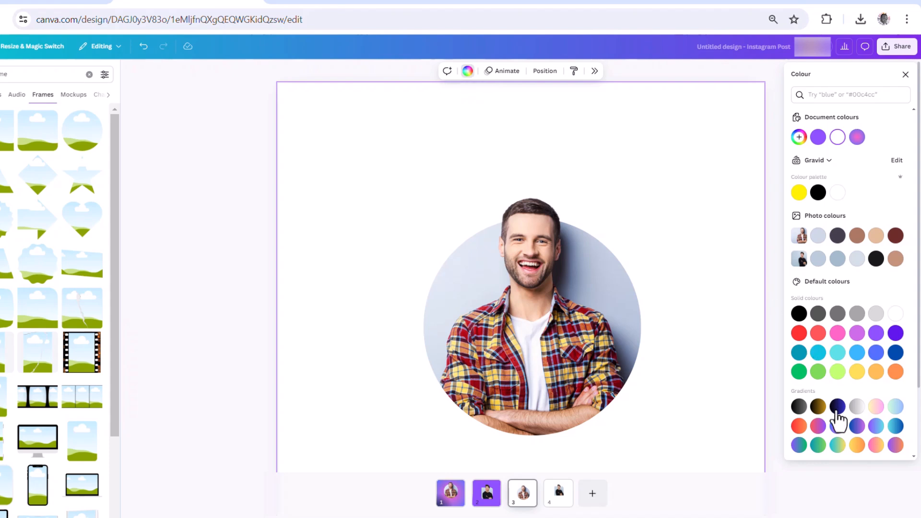
left_click(838, 427)
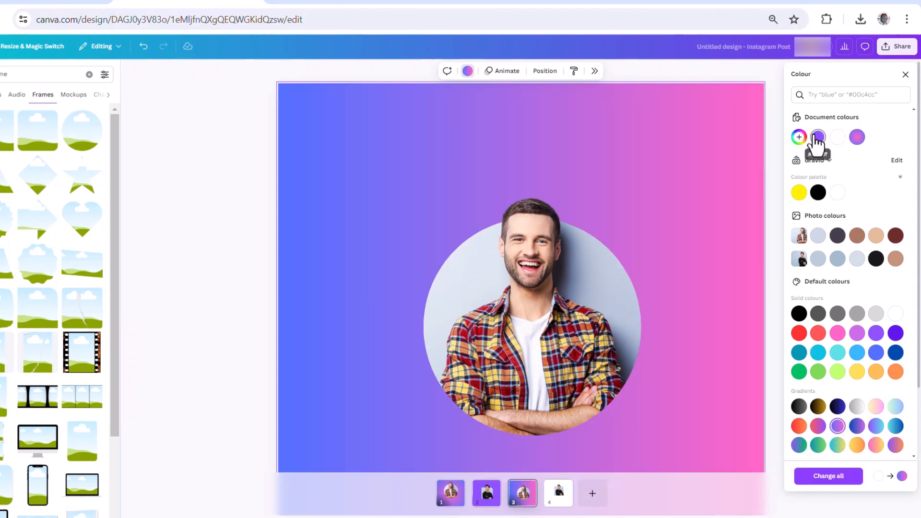
left_click(855, 140)
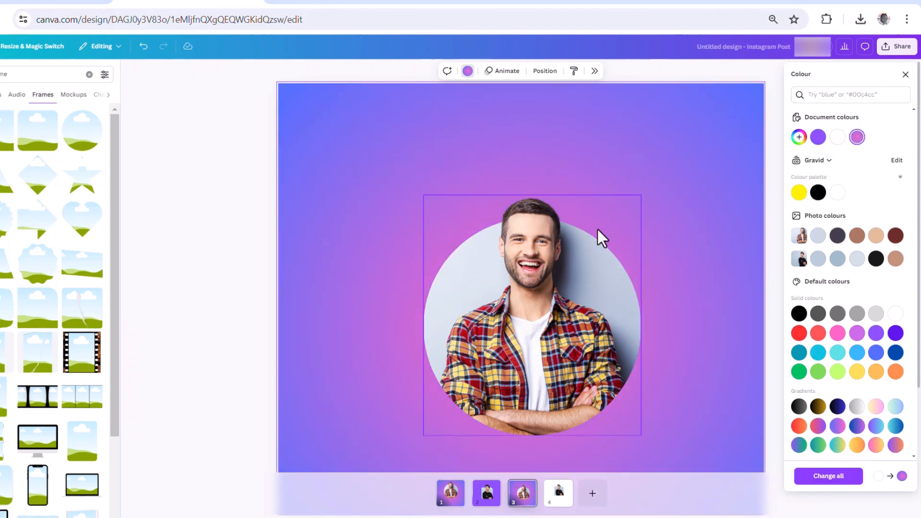
left_click_drag(542, 304, 516, 300)
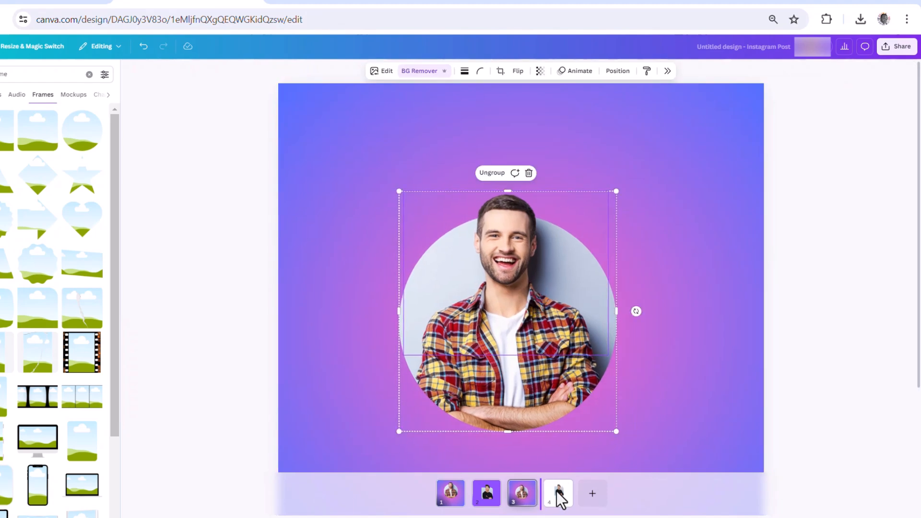
- On page 4, move the rounded-corner pop-out group closer to the page centre
left_click(562, 486)
left_click(545, 283)
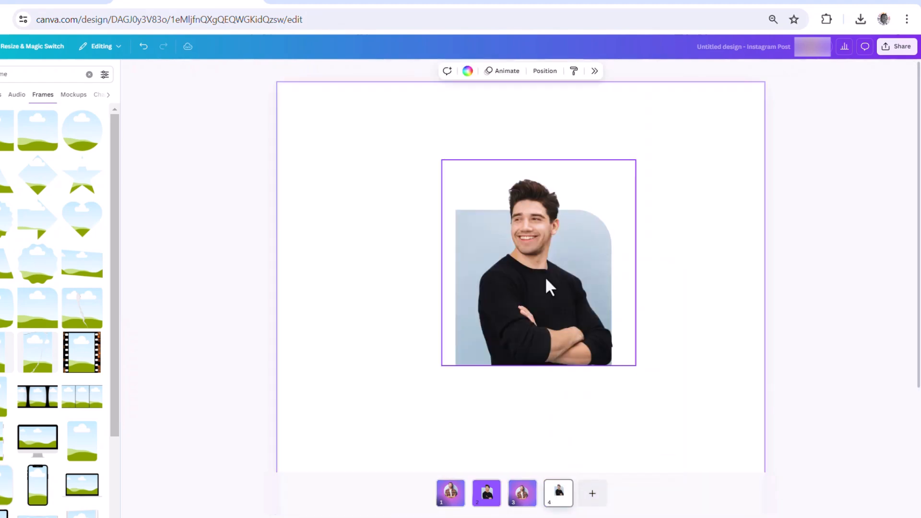
left_click_drag(545, 284, 531, 297)
- Fill page 4's background with solid purple, and view the whole page with nothing selected
left_click(321, 191)
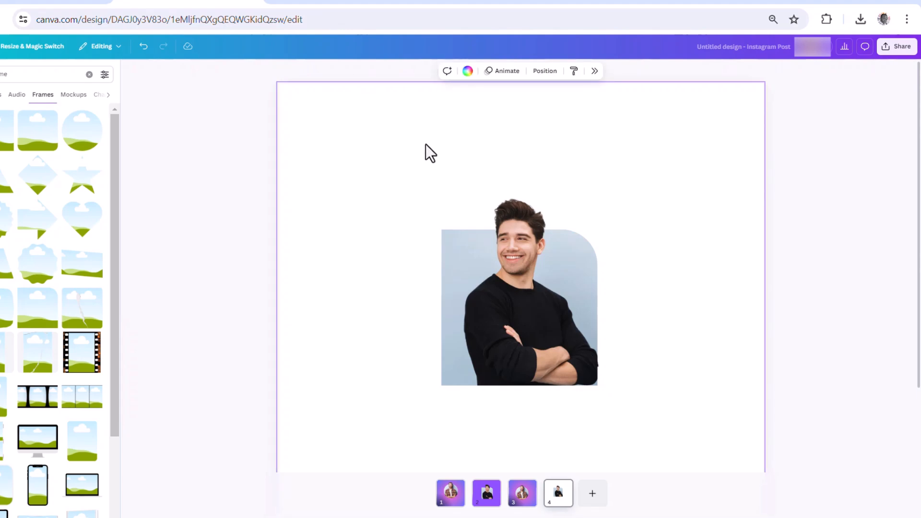
left_click(468, 71)
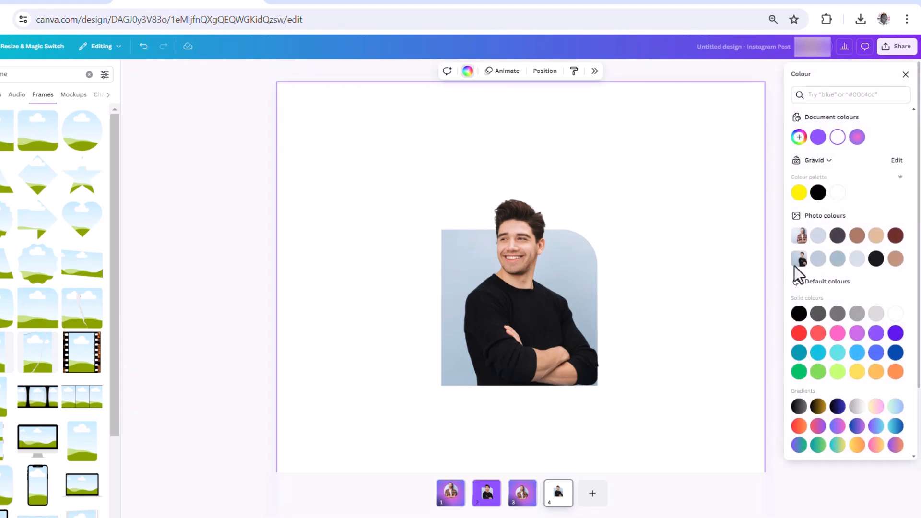
left_click(876, 333)
left_click(202, 309)
scroll(448, 243, "down", 4)
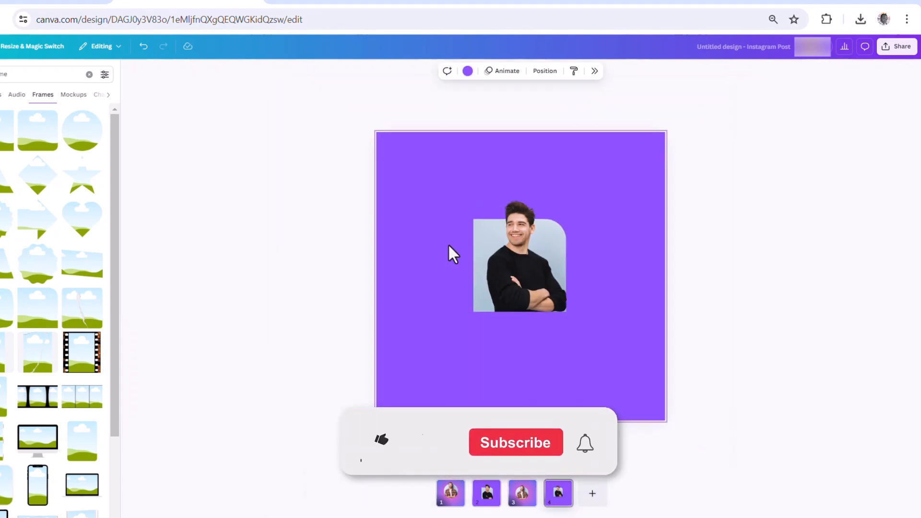
left_click(643, 280)
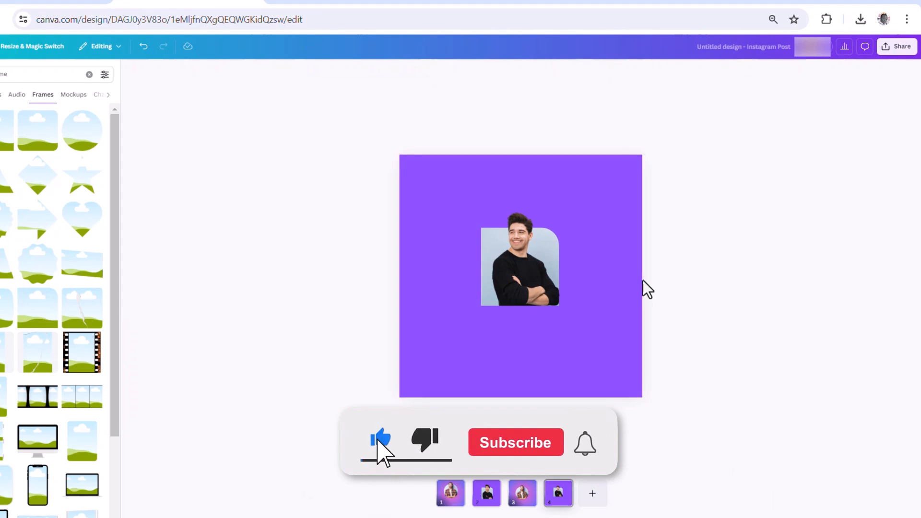